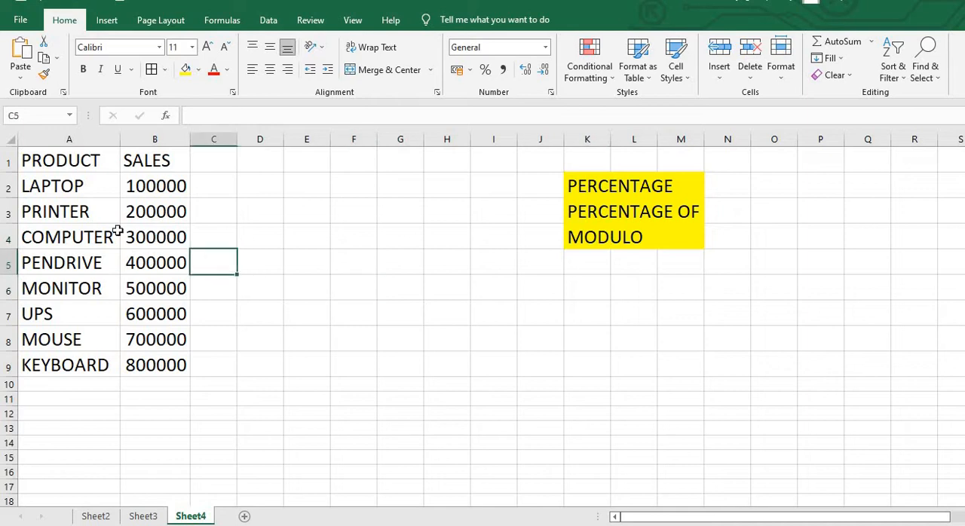
Step: Review the PRODUCT and SALES columns of the source data in Sheet4
click(111, 230)
click(80, 211)
click(60, 158)
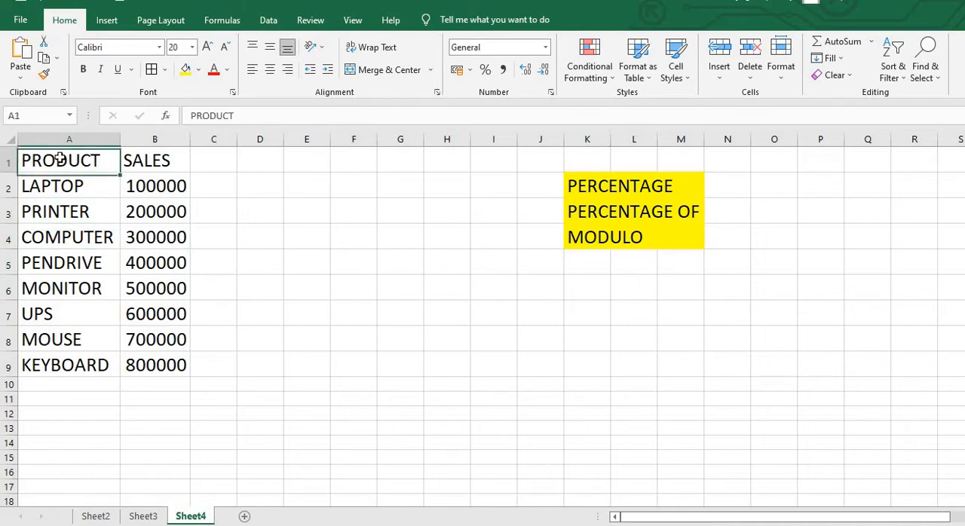
click(285, 266)
click(171, 215)
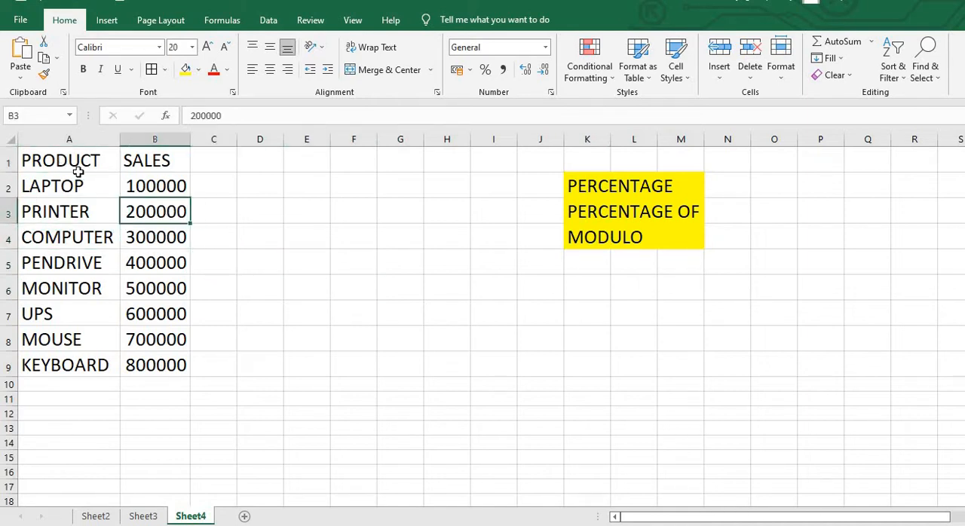
click(77, 170)
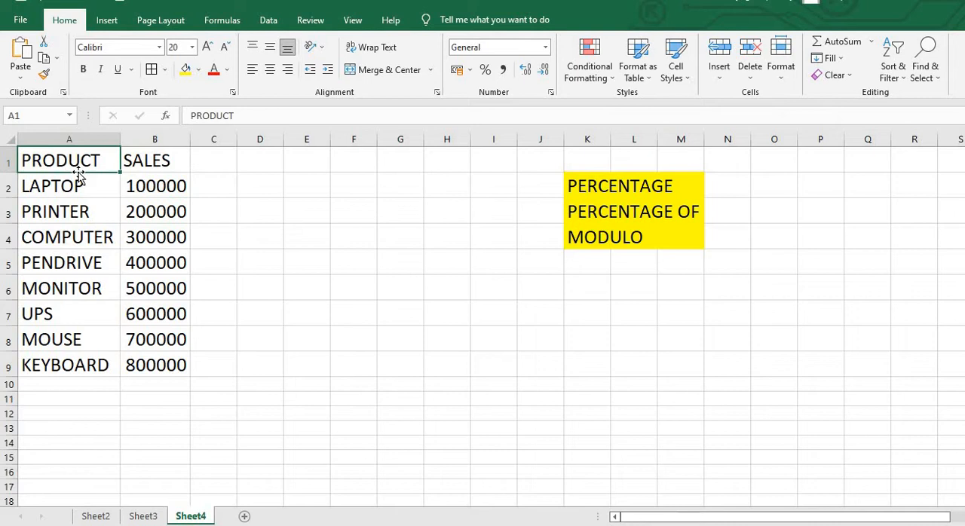
click(149, 166)
click(154, 236)
click(156, 314)
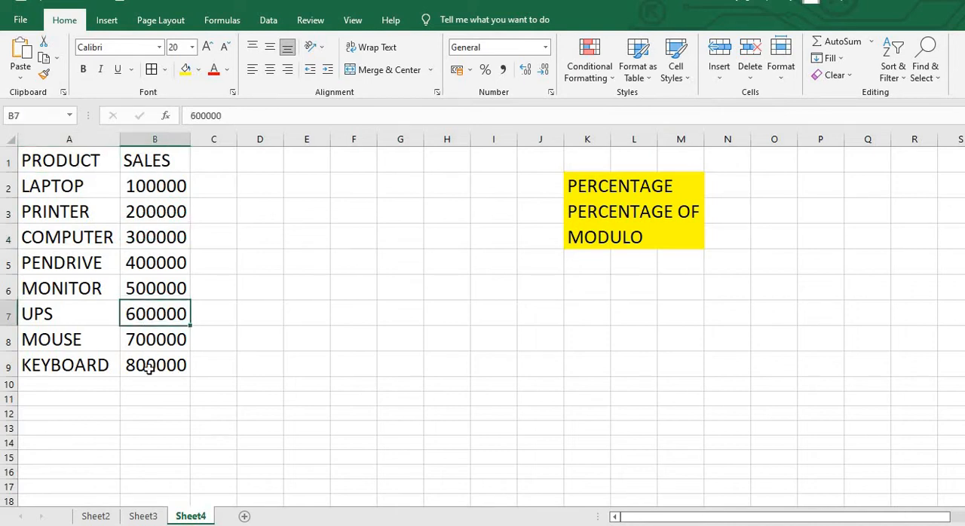
click(158, 366)
Step: Convert the range A1:B9 to a table with headers and load it into the Power Query editor
click(60, 160)
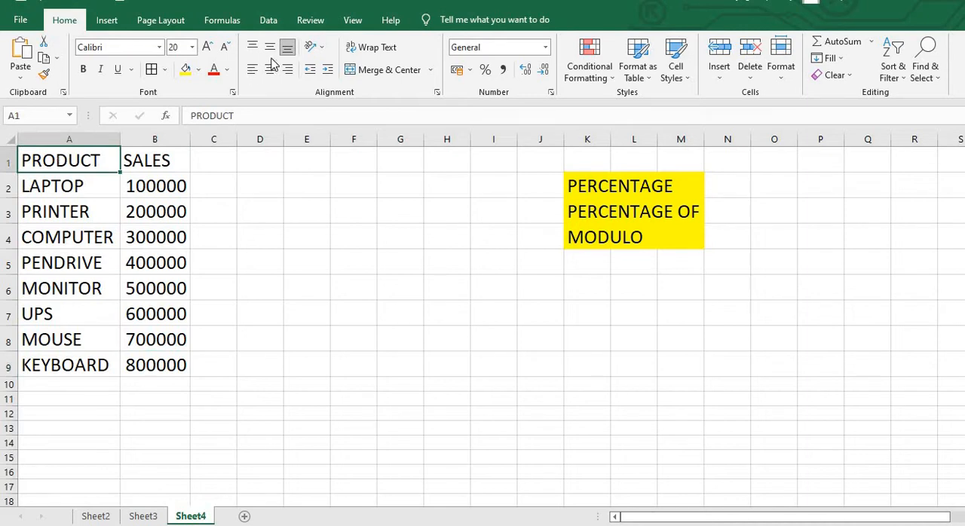
click(267, 23)
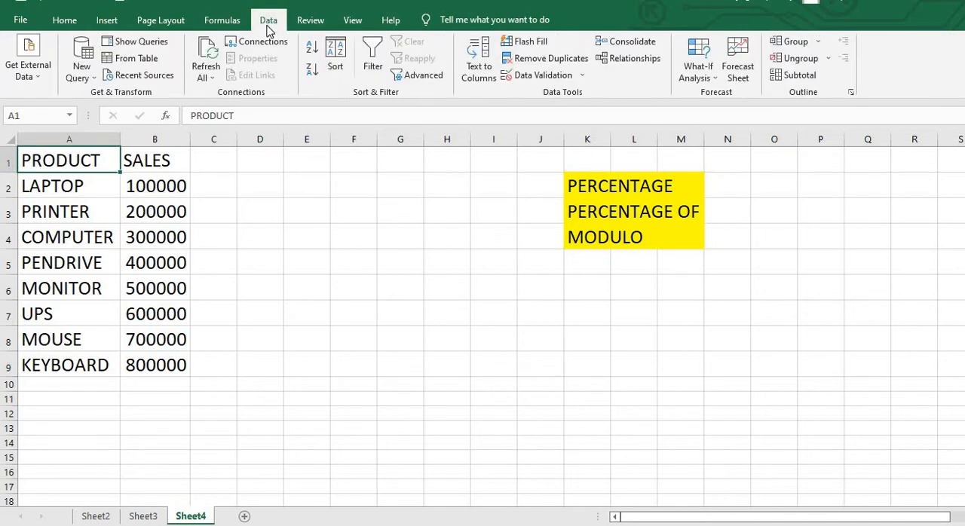
click(151, 63)
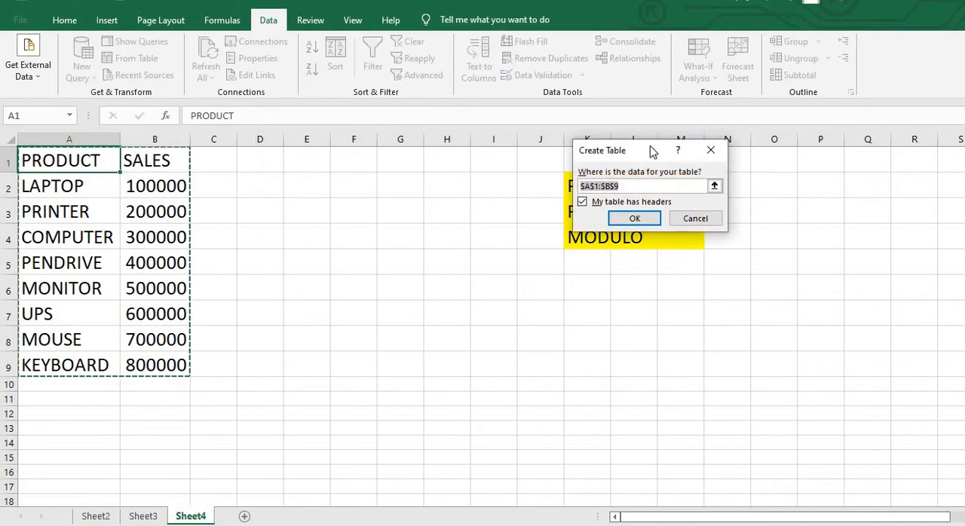
click(634, 219)
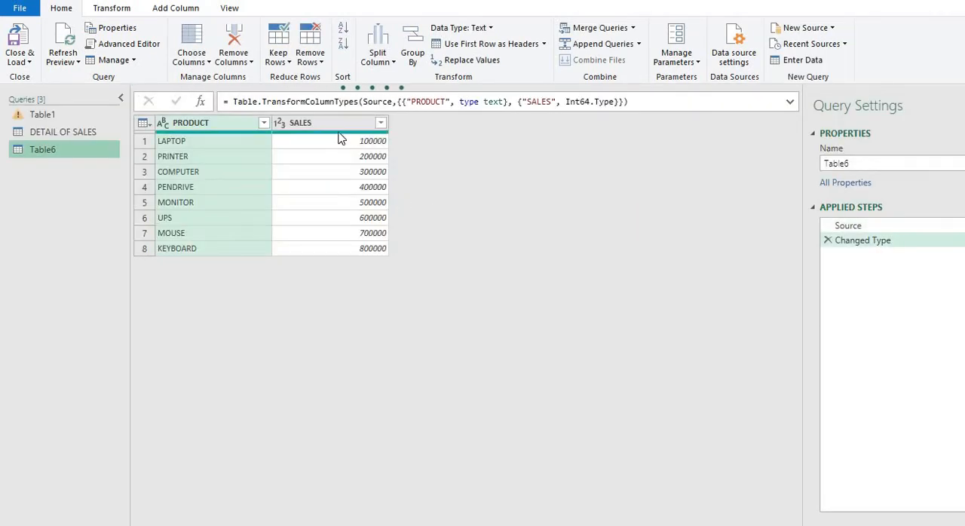
Step: Try a Percentage column calculating 10 percent of each SALES value, and delete its applied step
click(337, 129)
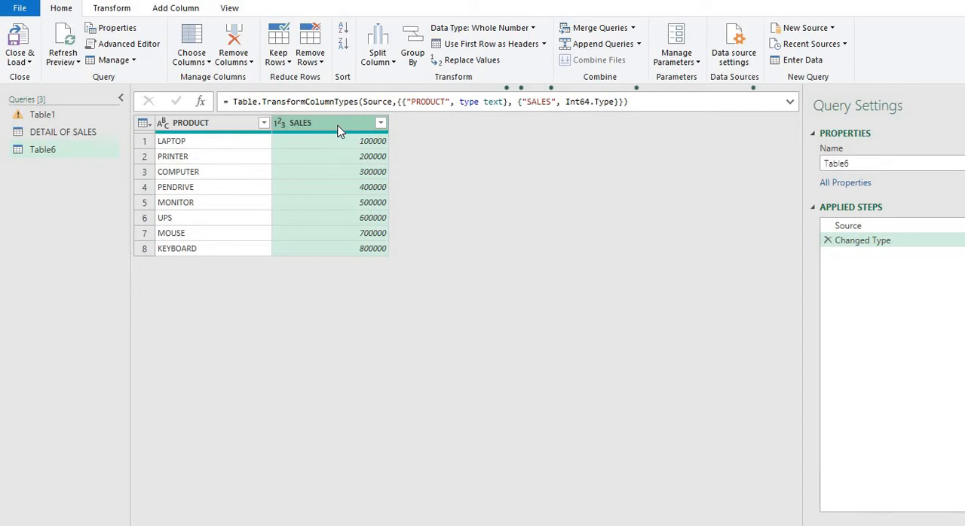
click(185, 9)
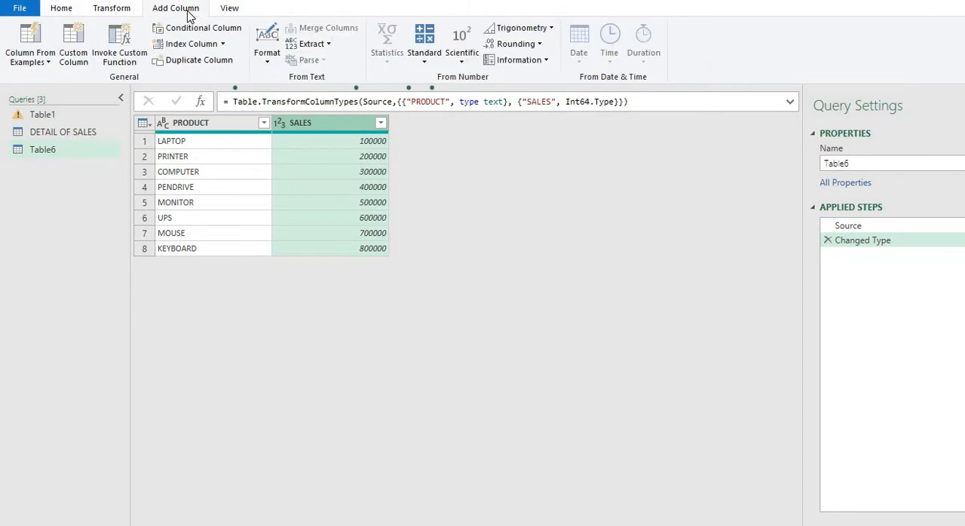
click(424, 61)
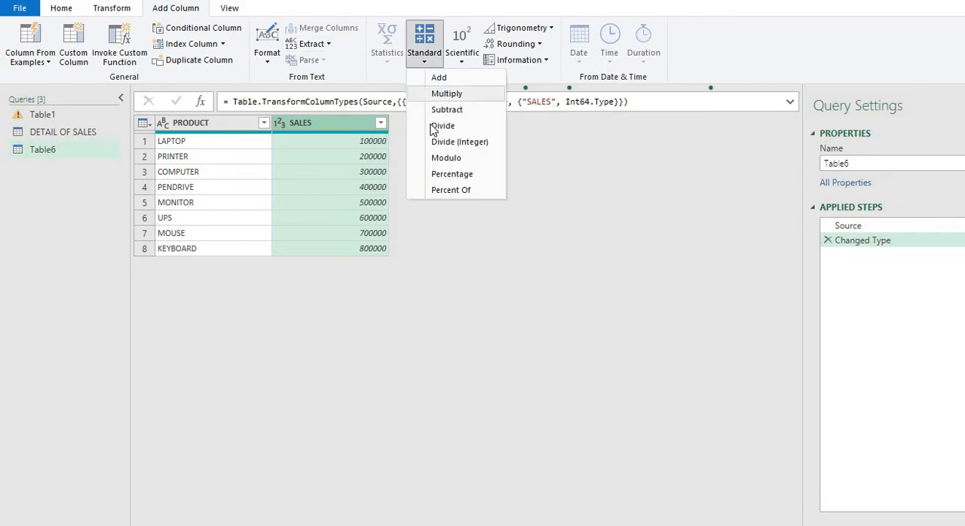
click(438, 174)
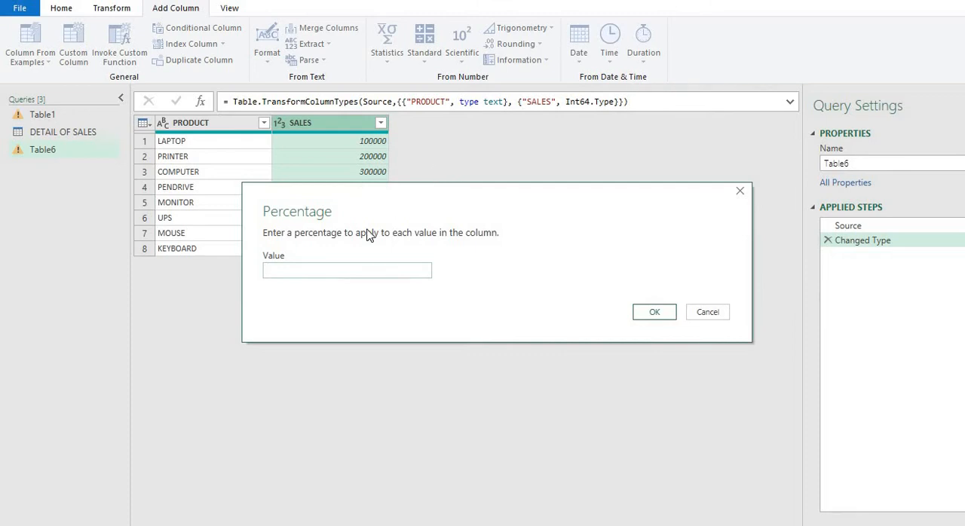
click(335, 274)
text(10)
click(652, 312)
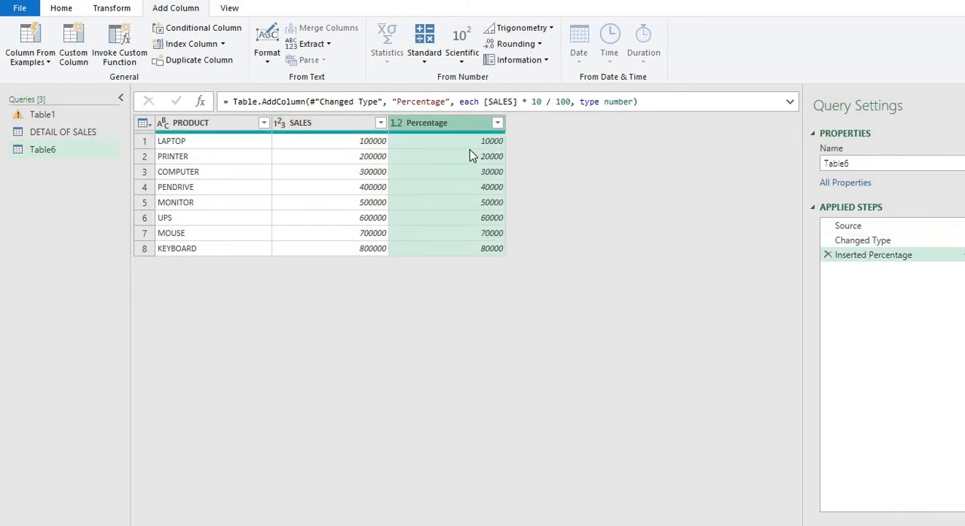
click(469, 155)
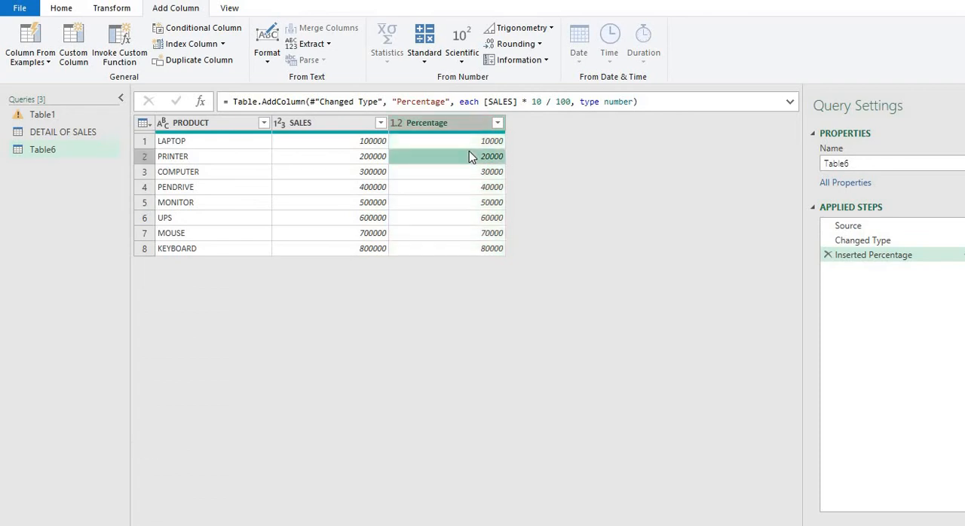
click(443, 124)
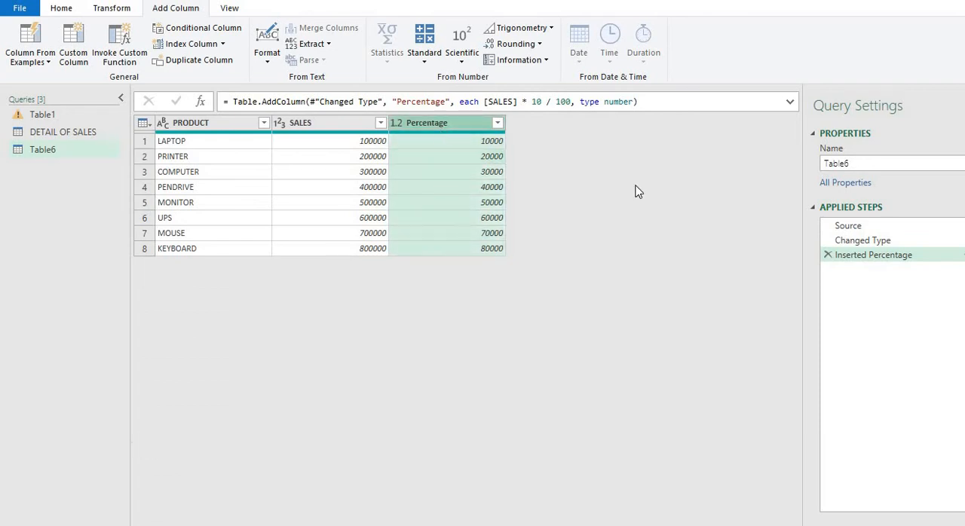
click(828, 255)
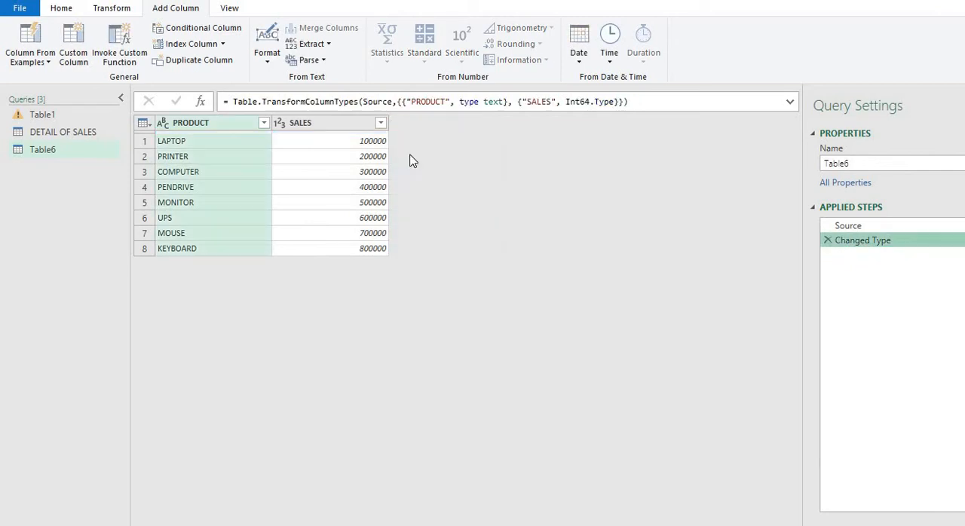
Step: Add a Percentage column that calculates 17 percent of each SALES value, and check its rows
click(339, 130)
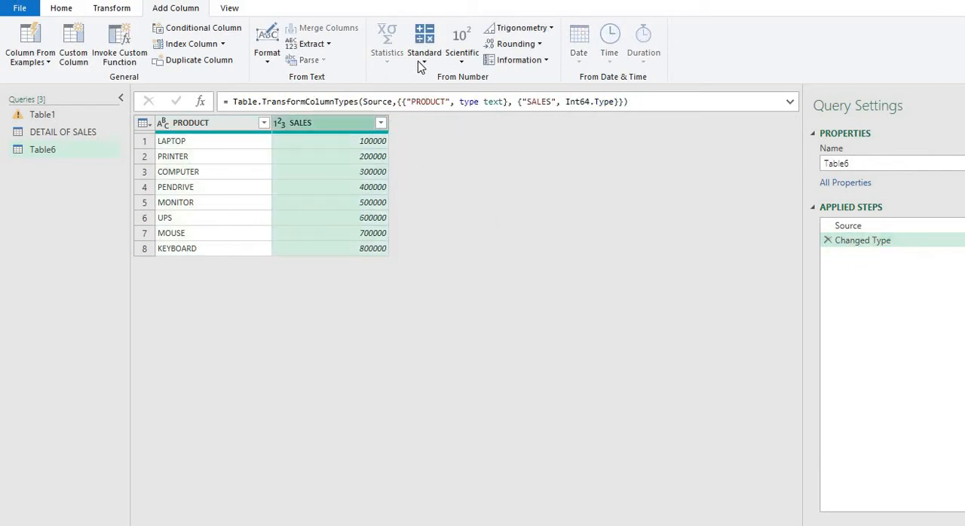
click(422, 63)
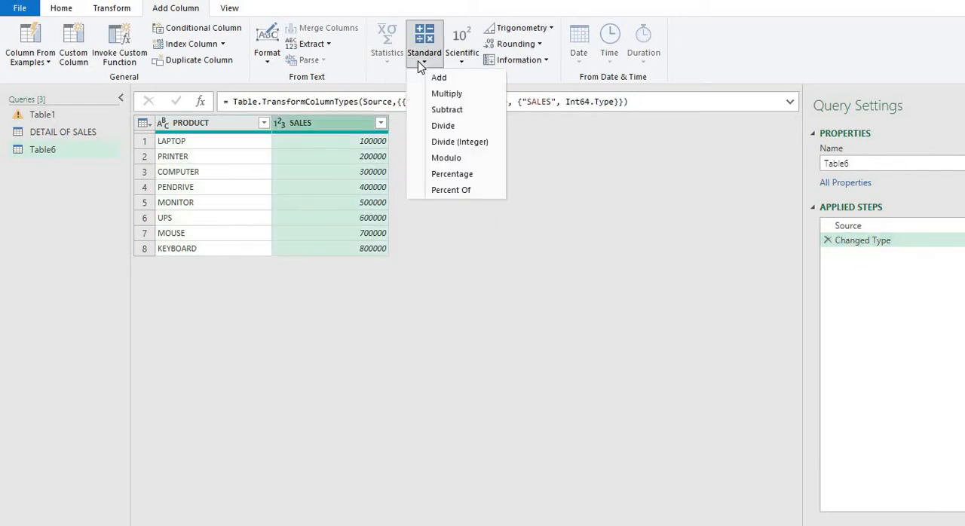
click(438, 174)
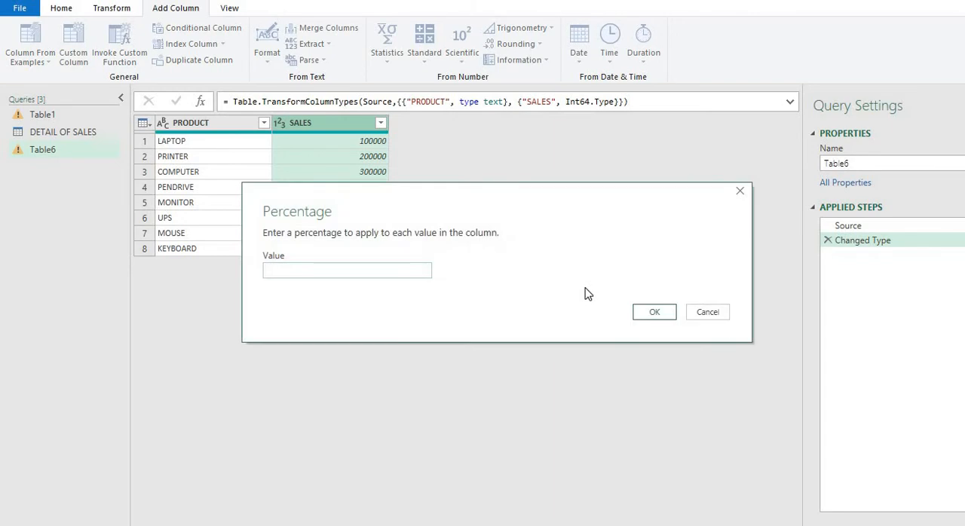
text(10)
click(670, 312)
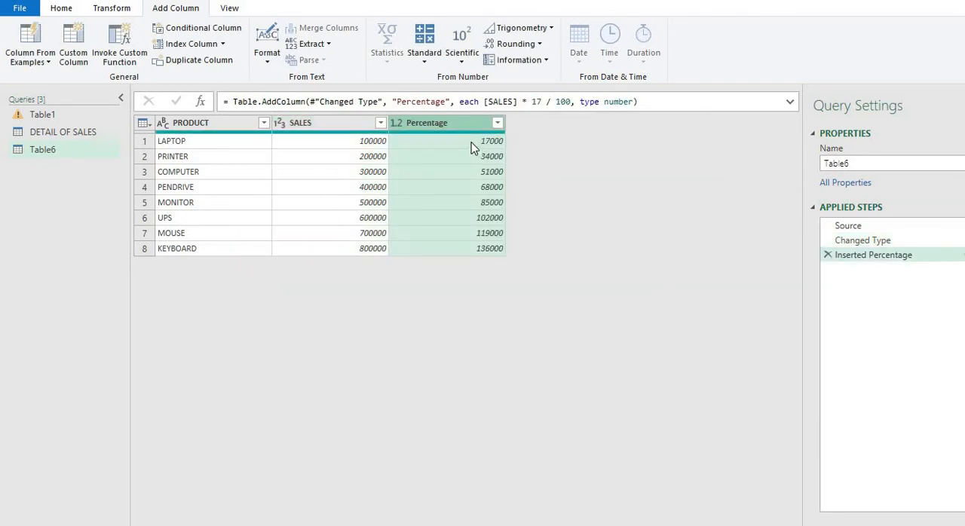
click(471, 143)
click(473, 158)
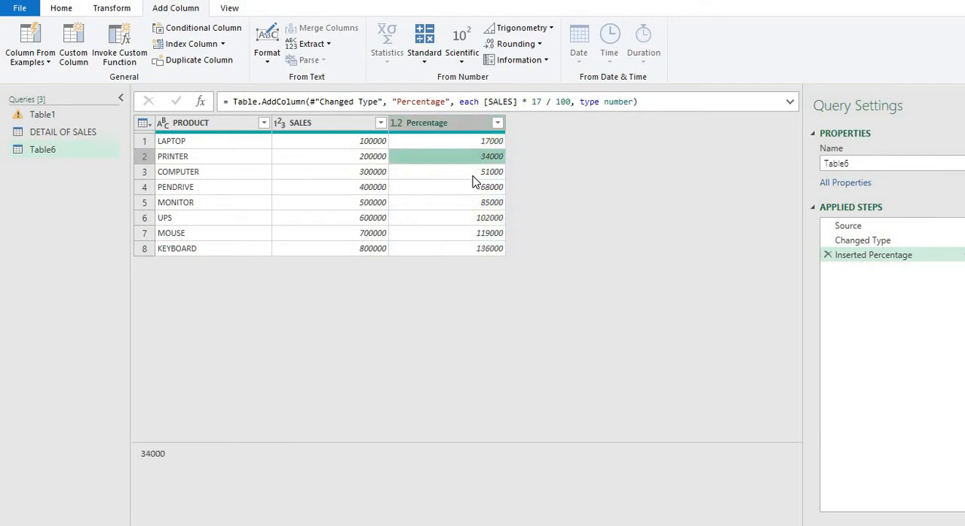
click(472, 175)
click(467, 246)
click(447, 190)
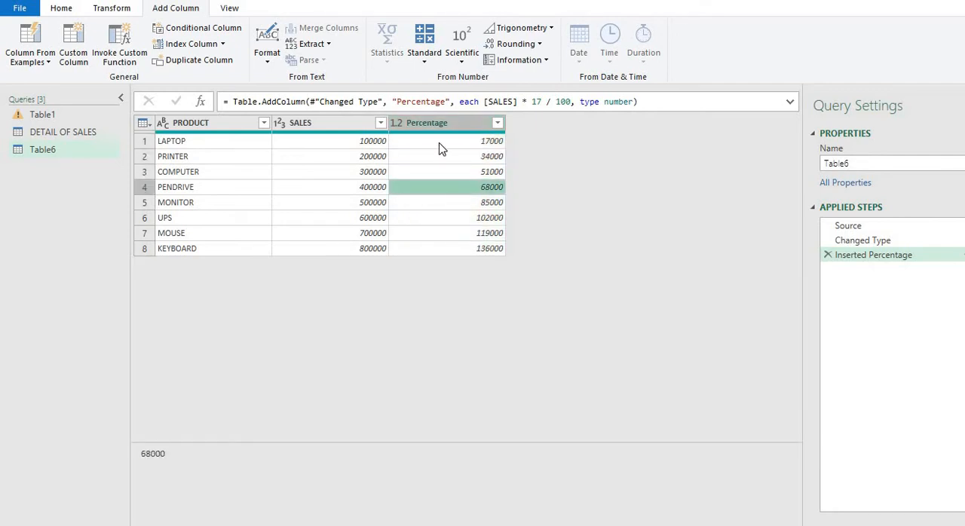
click(439, 143)
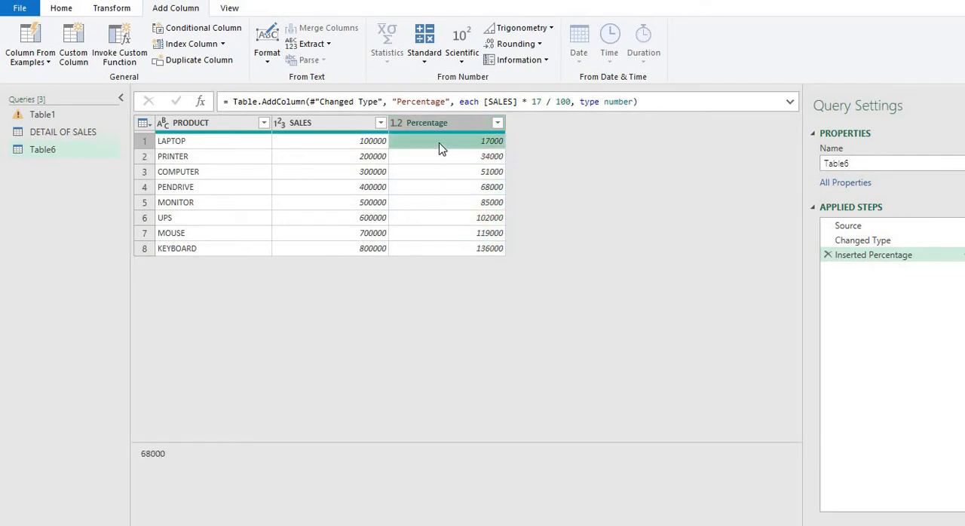
Step: Try a Percent Of column based on SALES with the value 10, check its rows, and delete its applied step
click(360, 126)
click(423, 60)
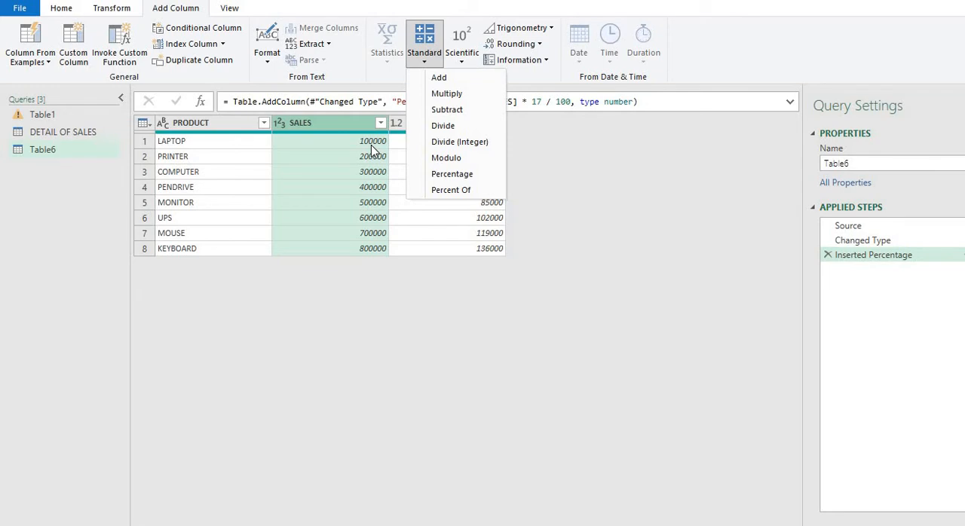
click(457, 193)
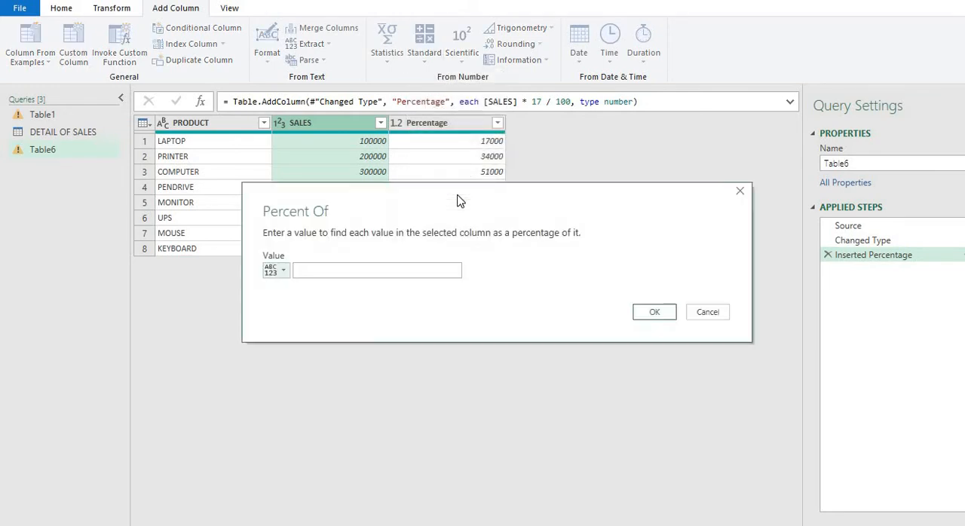
click(394, 275)
click(638, 315)
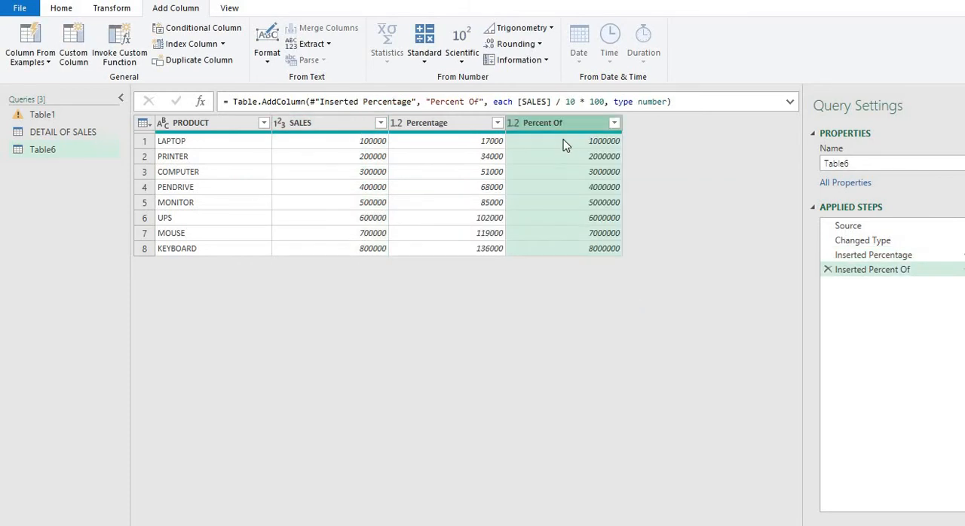
click(566, 145)
click(566, 156)
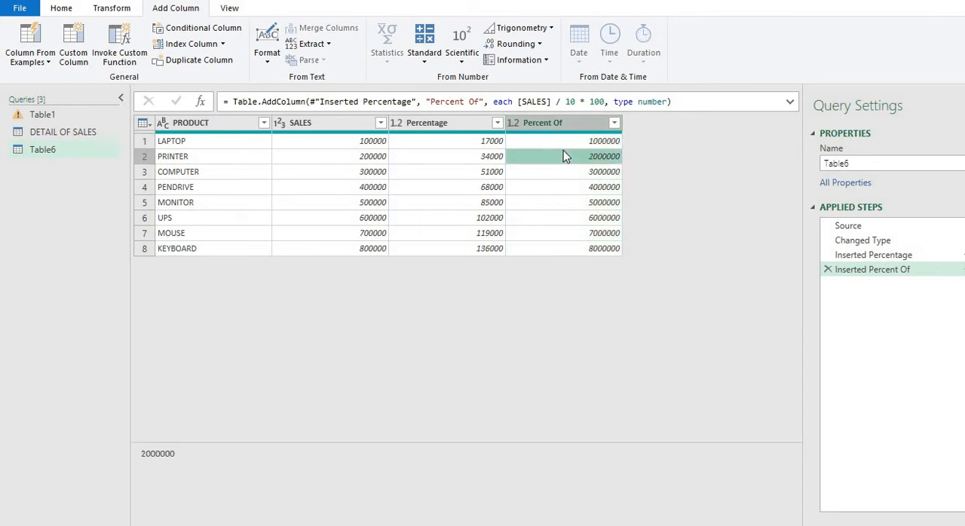
click(558, 140)
click(557, 156)
click(557, 189)
click(539, 145)
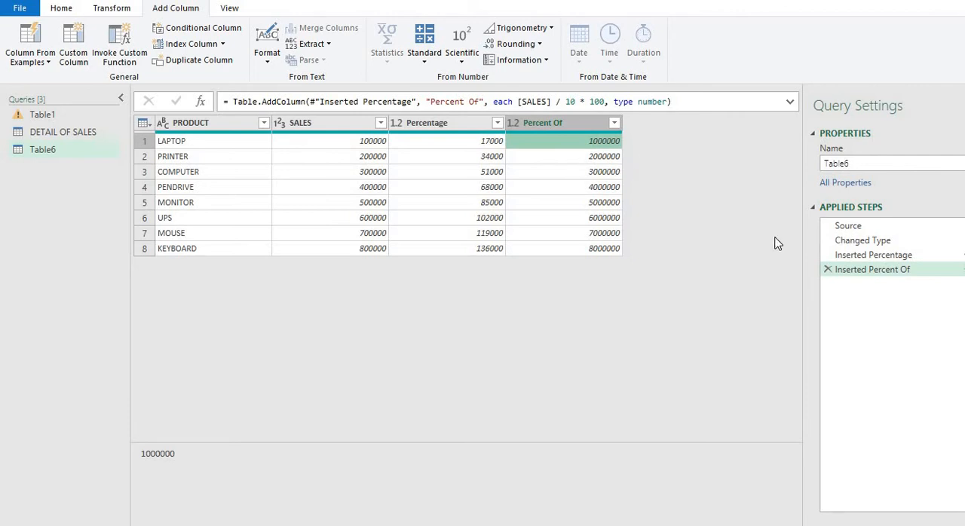
click(827, 272)
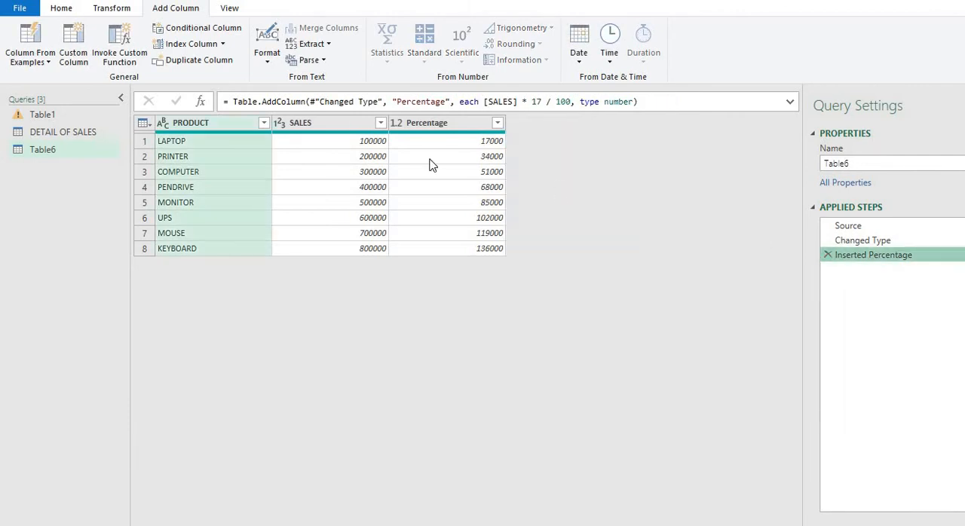
Step: Add a Percent Of column expressing each SALES value as a percentage of 23, and compare it with SALES
click(343, 128)
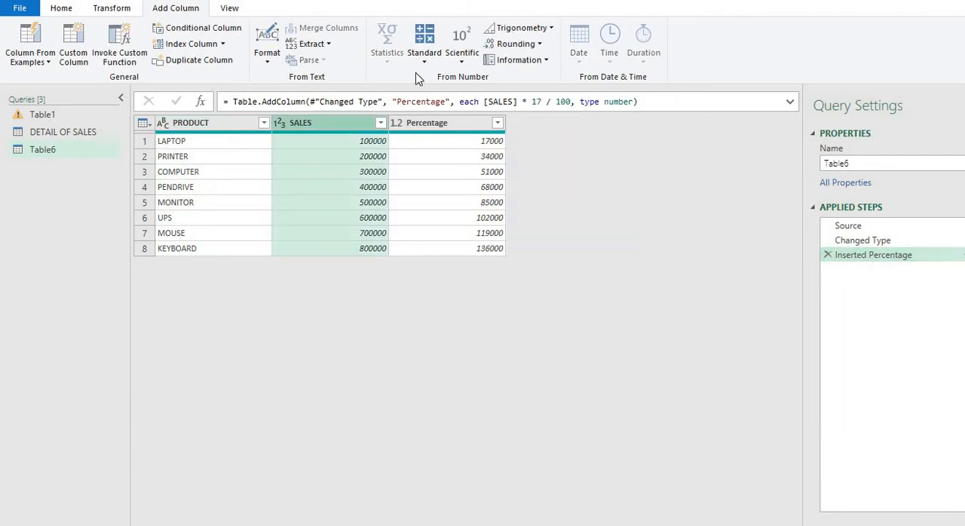
click(424, 43)
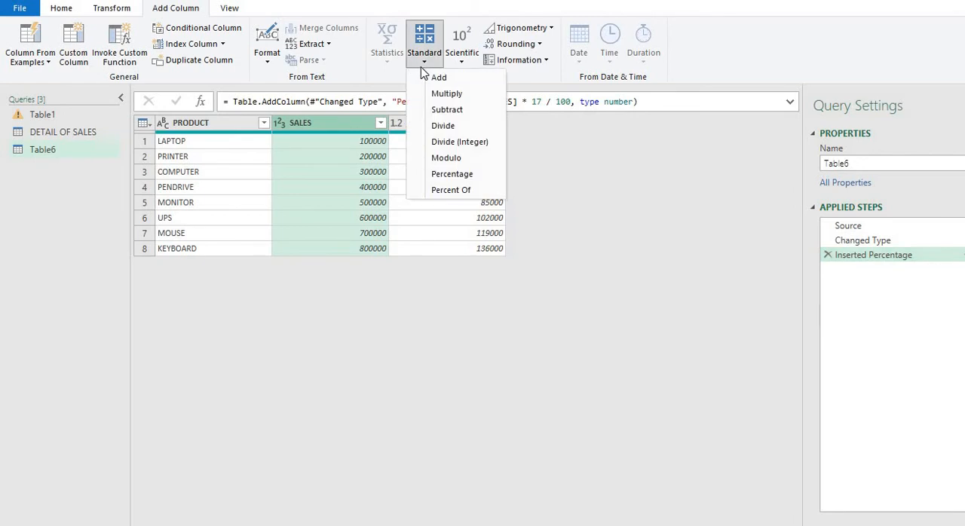
click(449, 190)
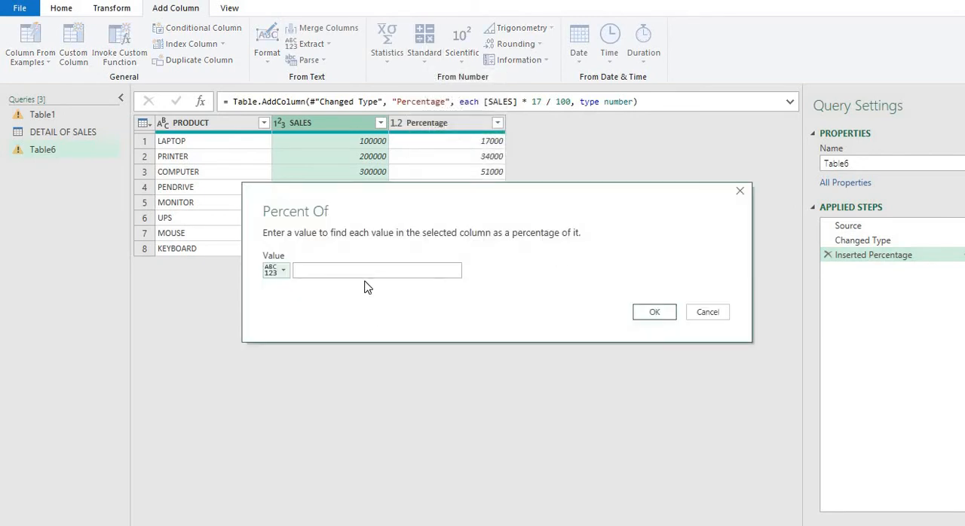
text(23)
click(641, 312)
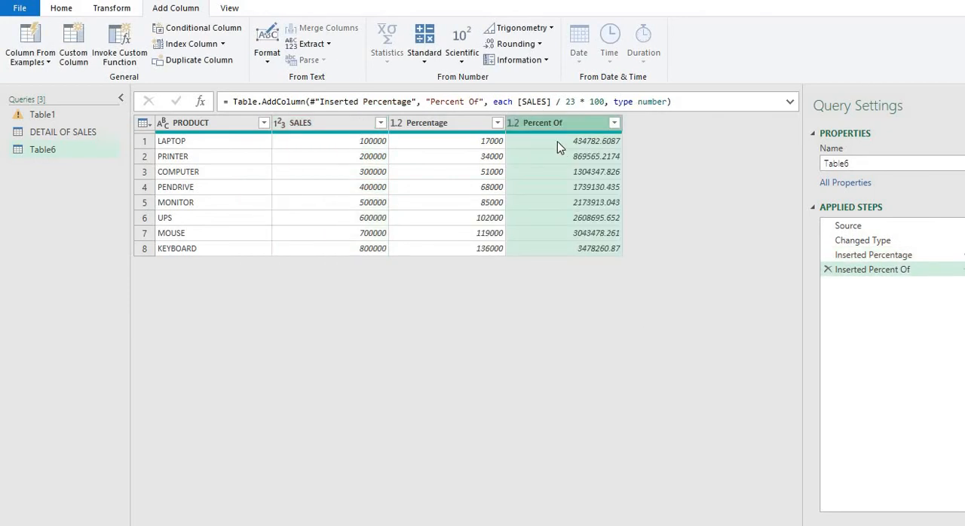
click(557, 146)
click(558, 158)
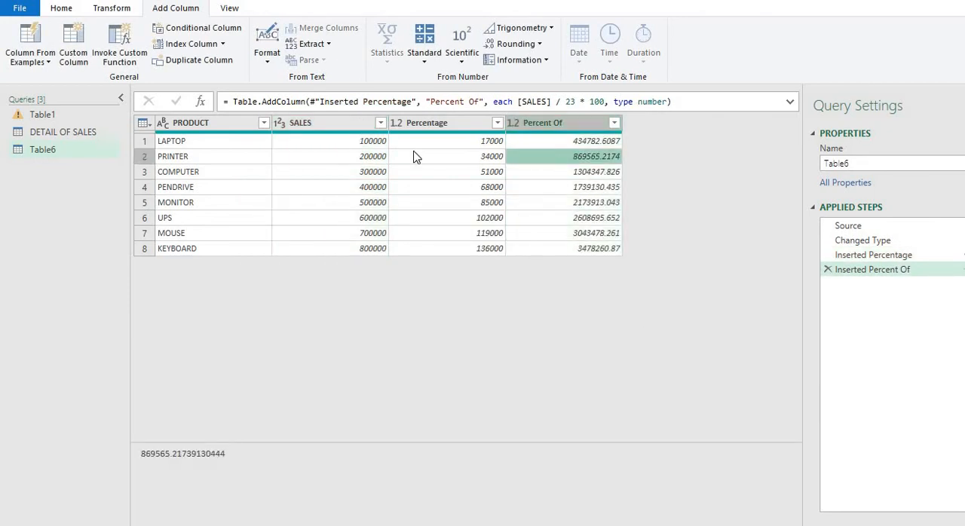
click(371, 143)
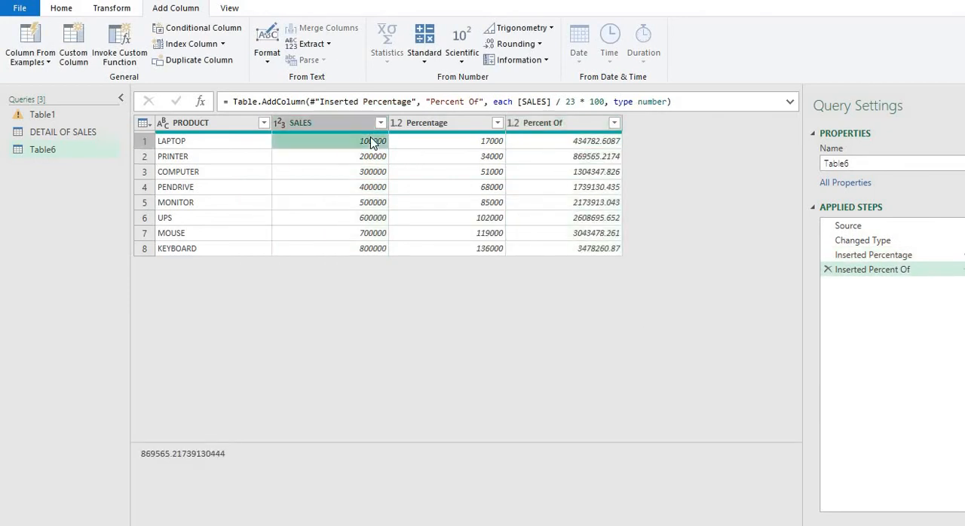
Step: Add a Modulo column that returns the remainder of each SALES value divided by 3
click(573, 146)
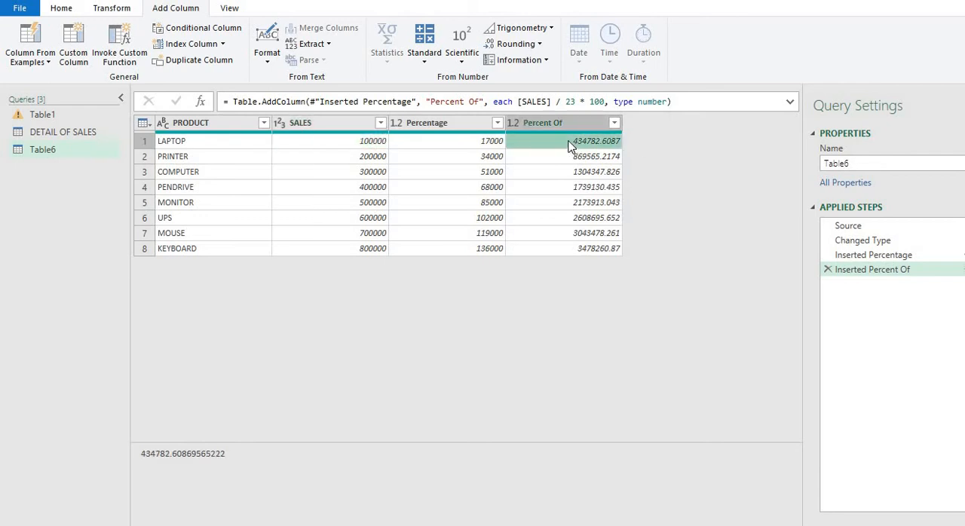
click(364, 147)
click(436, 60)
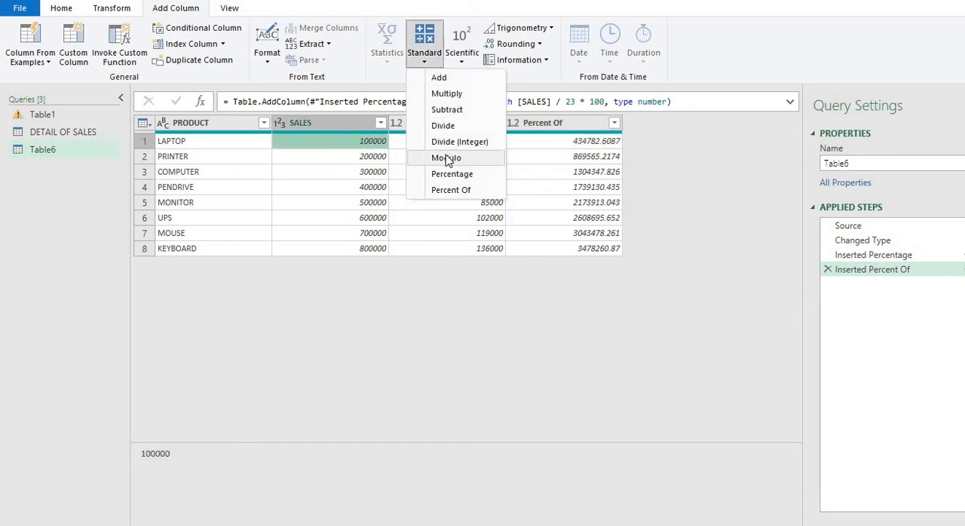
click(325, 124)
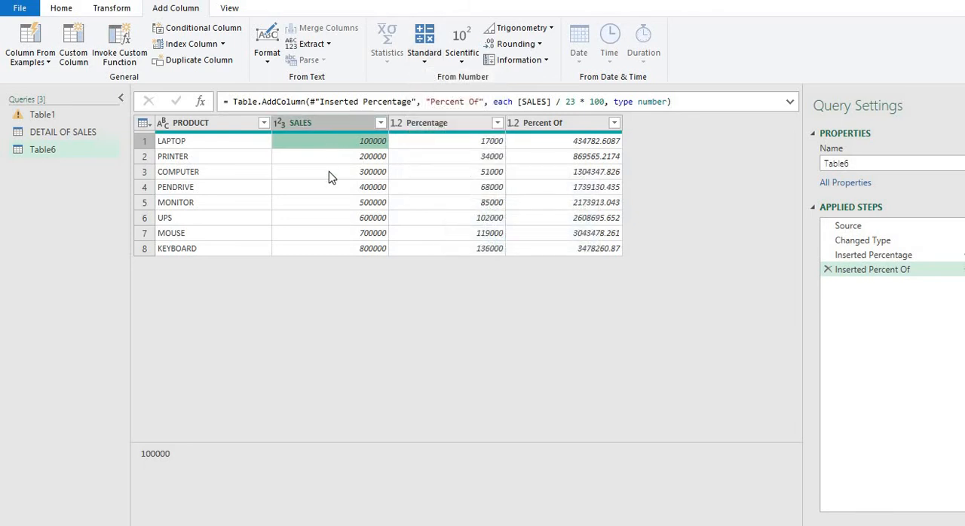
click(329, 175)
click(331, 127)
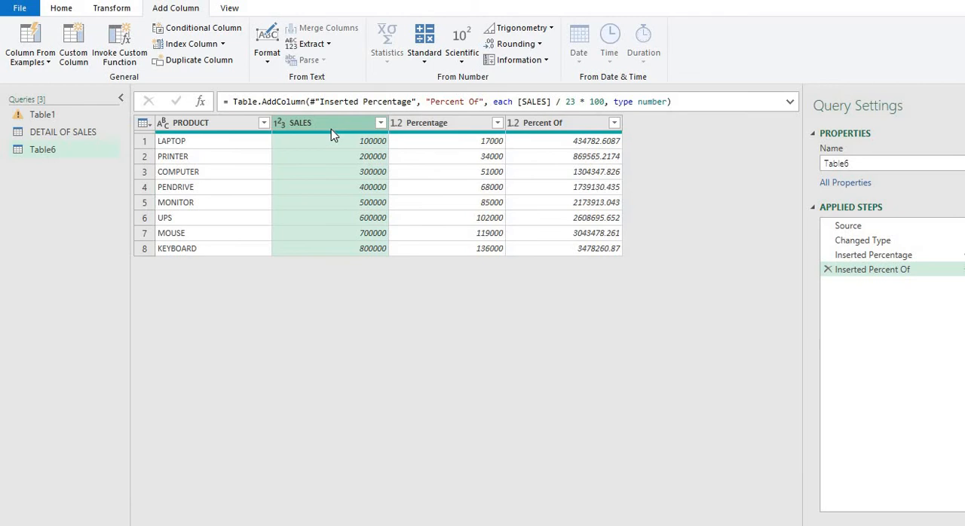
click(428, 66)
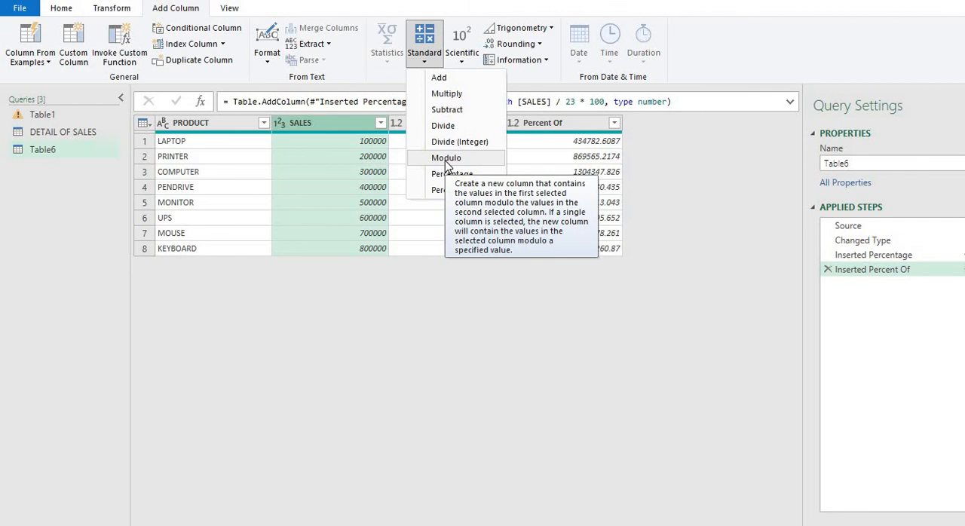
click(446, 161)
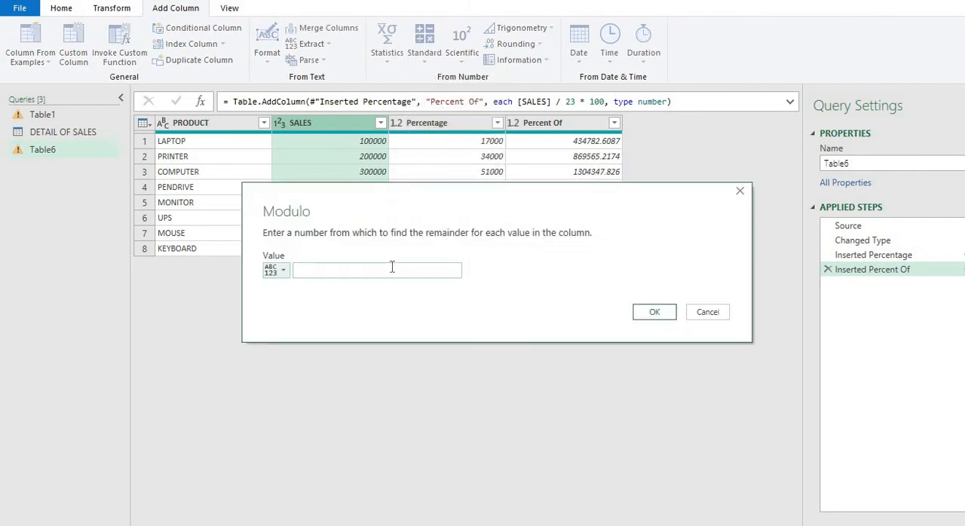
click(392, 270)
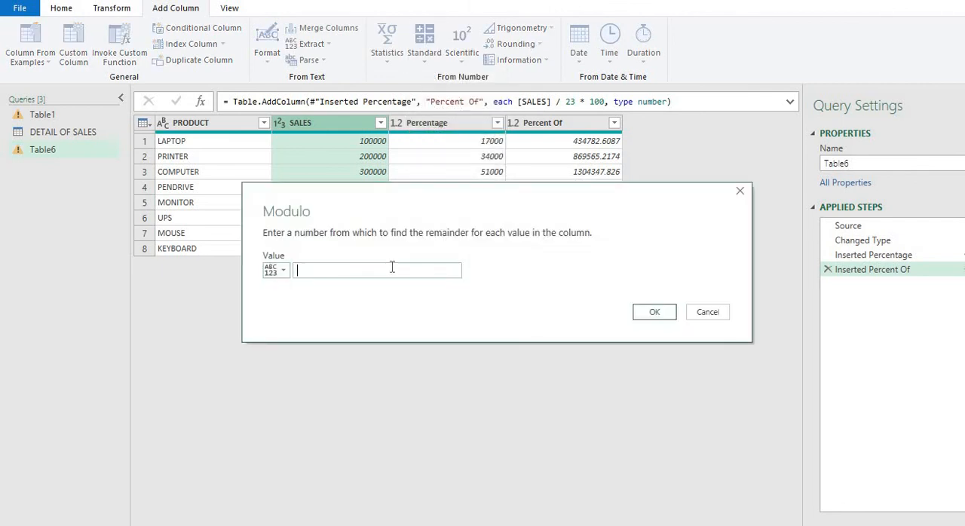
click(654, 313)
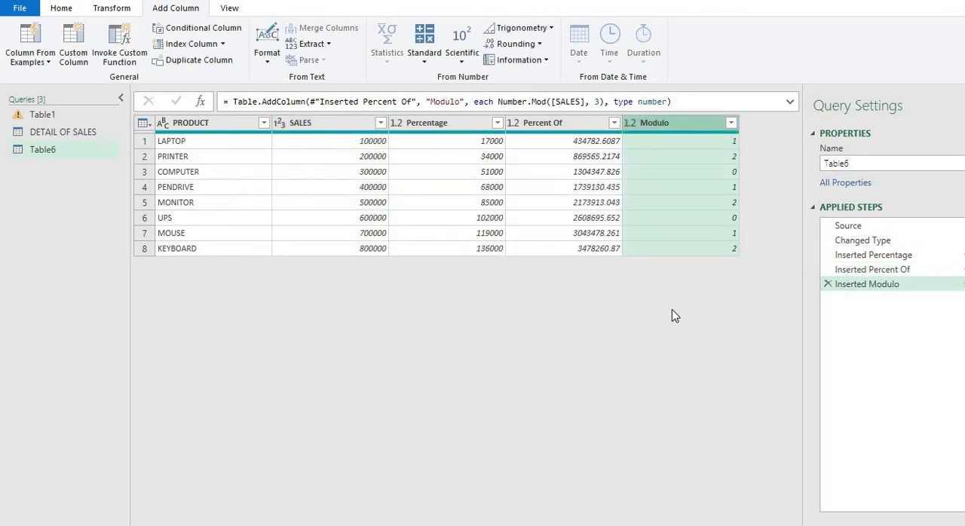
Step: Check the remainders in the Modulo column row by row, comparing the UPS row with its SALES value
click(683, 145)
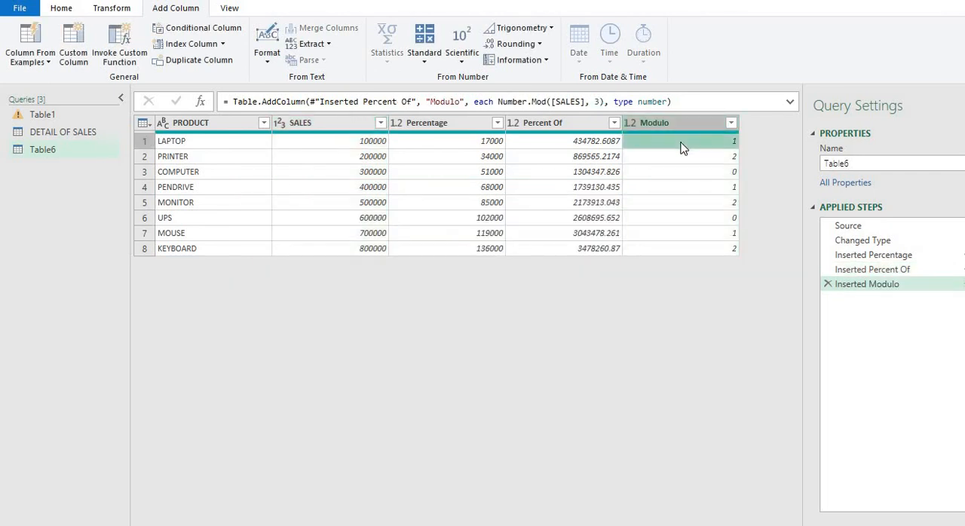
click(684, 157)
click(683, 173)
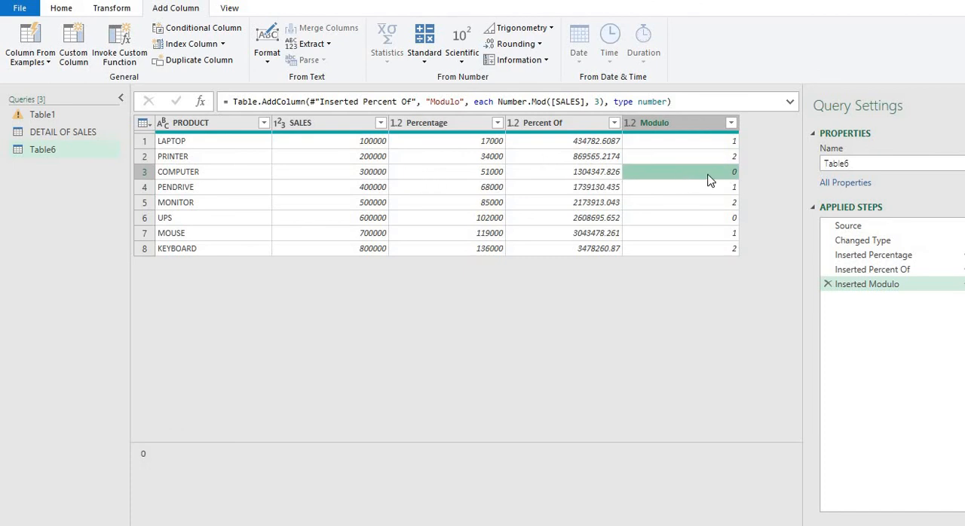
click(704, 217)
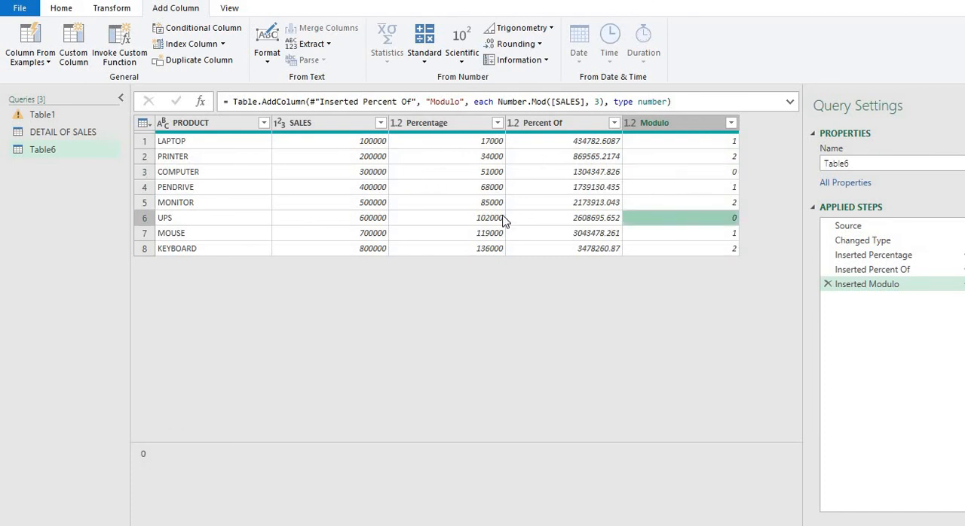
click(379, 220)
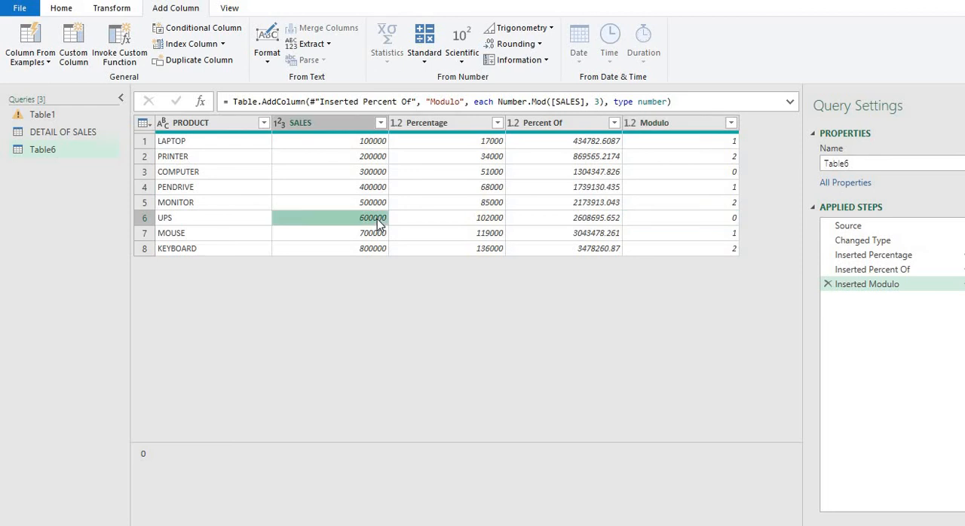
click(656, 219)
click(656, 200)
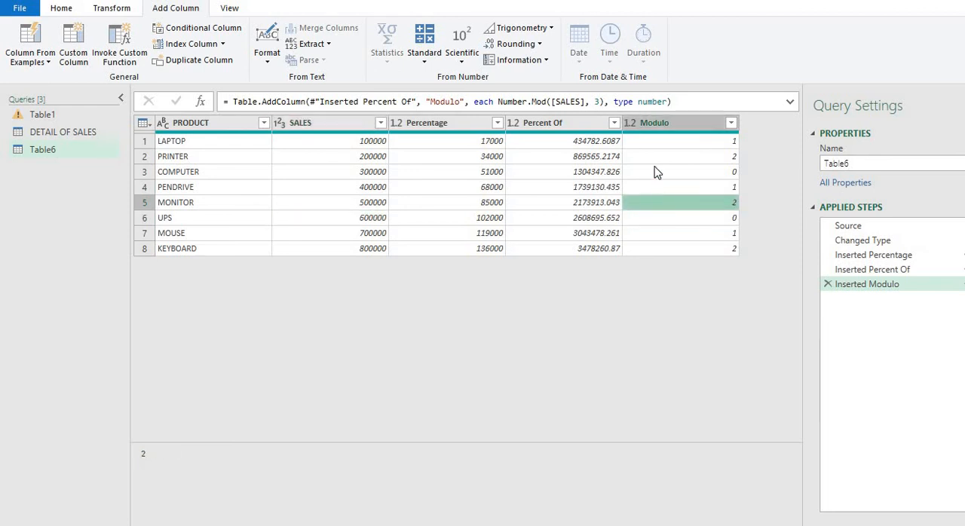
click(655, 172)
click(650, 145)
Step: Compare the SALES, Percentage, Percent Of and Modulo values across the PRINTER and COMPUTER rows
click(434, 173)
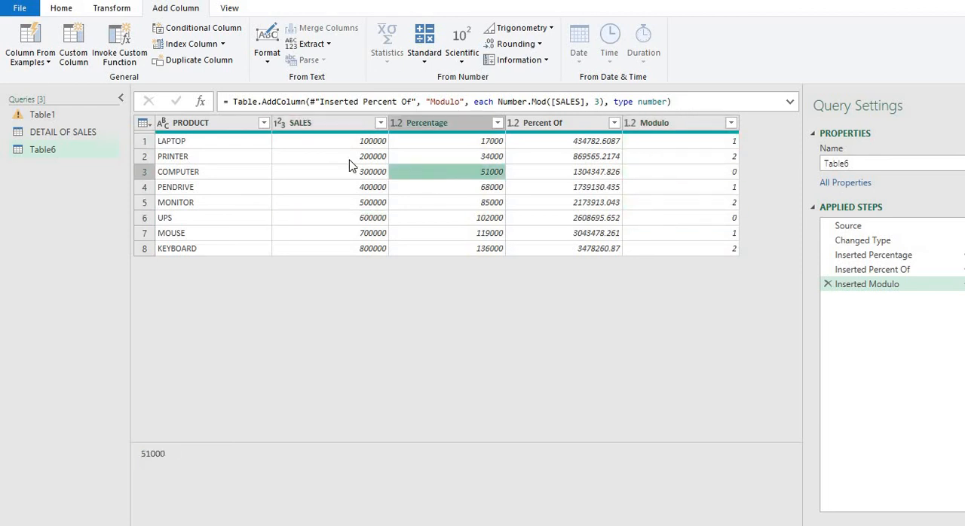
click(351, 156)
click(468, 154)
click(570, 156)
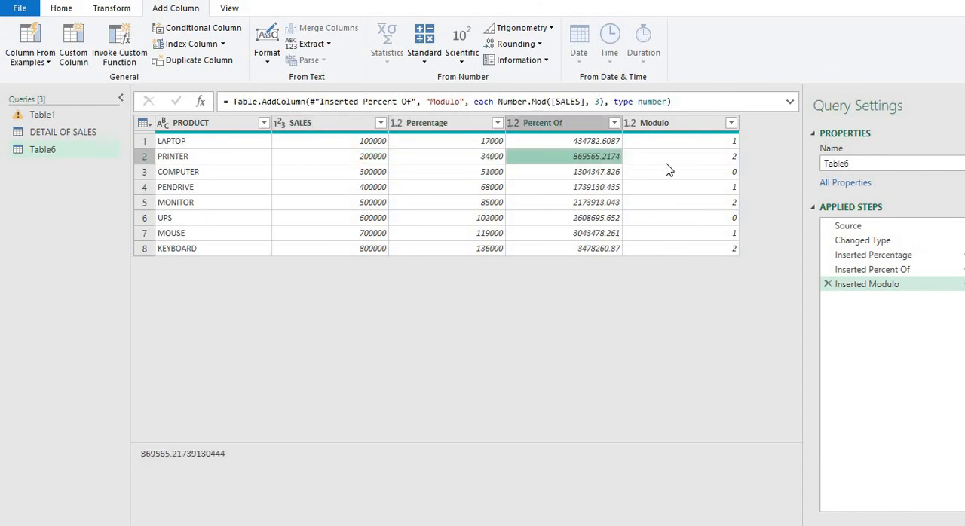
click(667, 160)
click(423, 156)
click(331, 156)
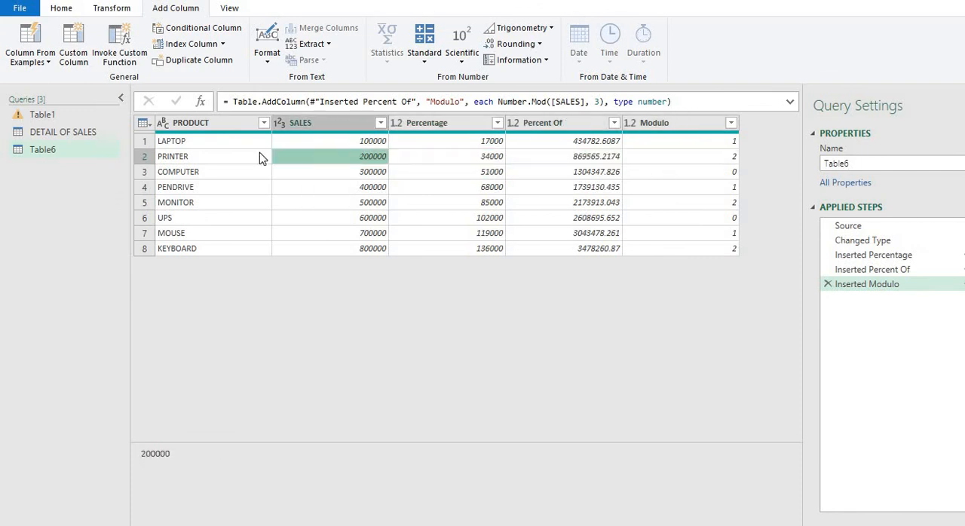
click(261, 157)
click(437, 172)
click(549, 175)
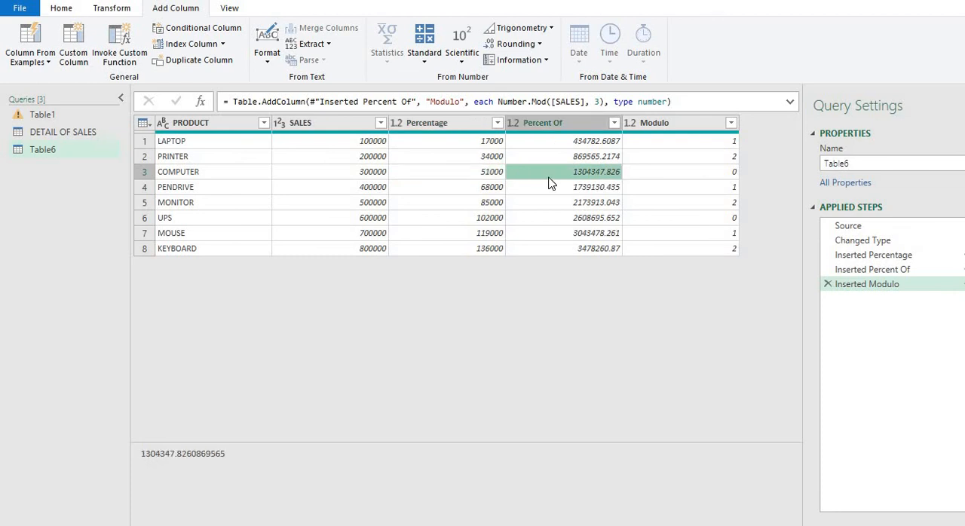